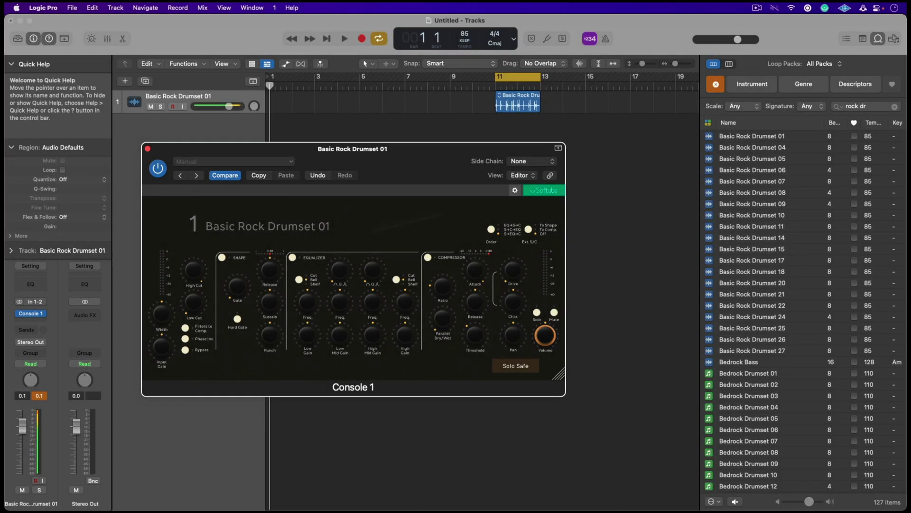
Change the Basic Rock Drumset 01 track's input from In 1-2 to No Input
click(34, 301)
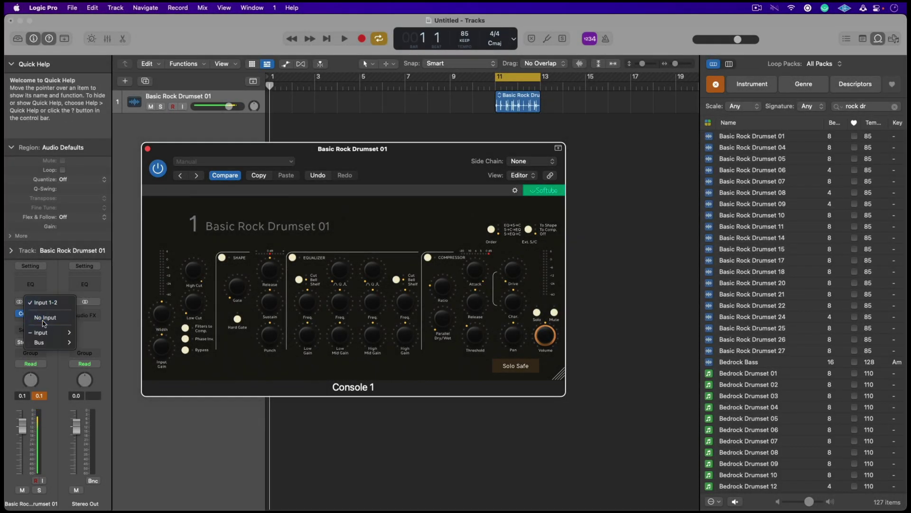
click(43, 319)
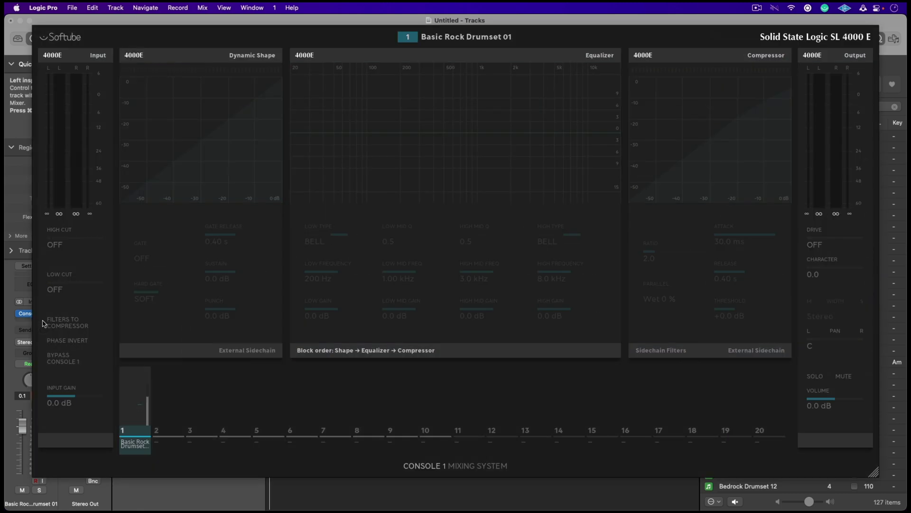
Play and stop the drum loop, then load the Chandler Limited Zener-Bender console on the drum channel
key(space)
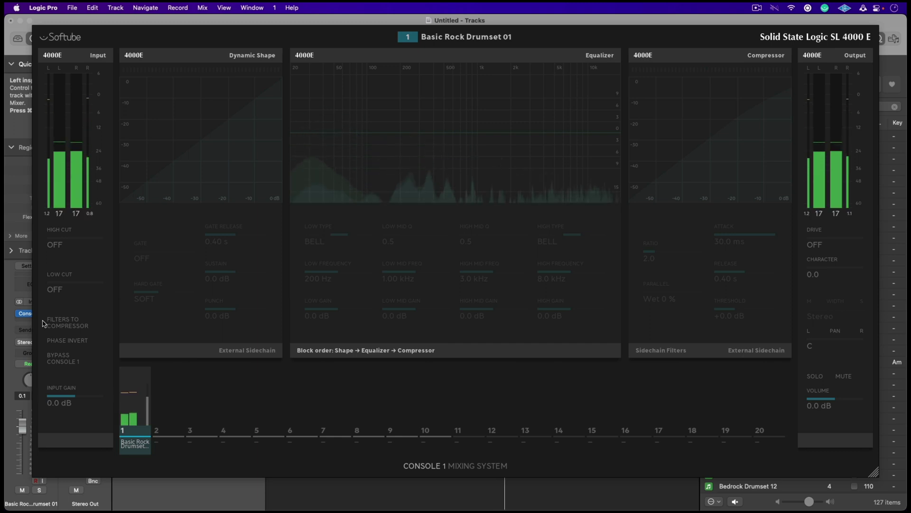
key(space)
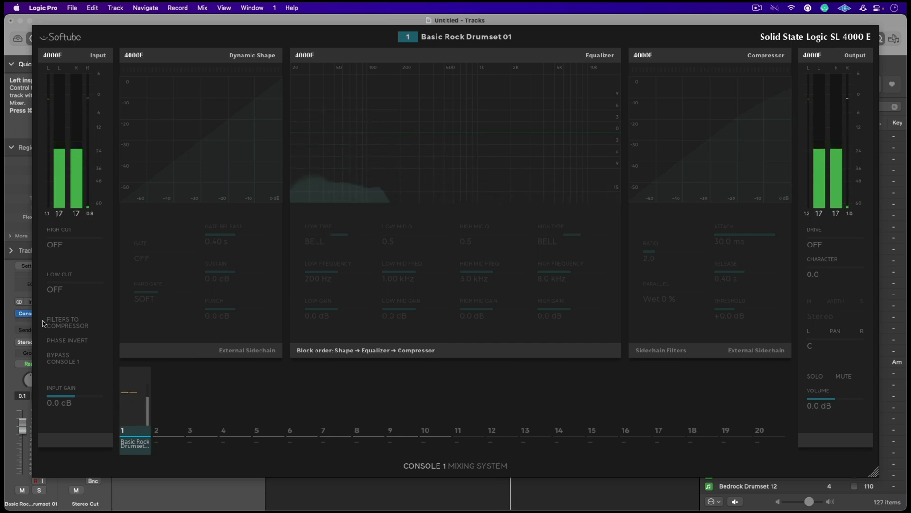
key(shift)
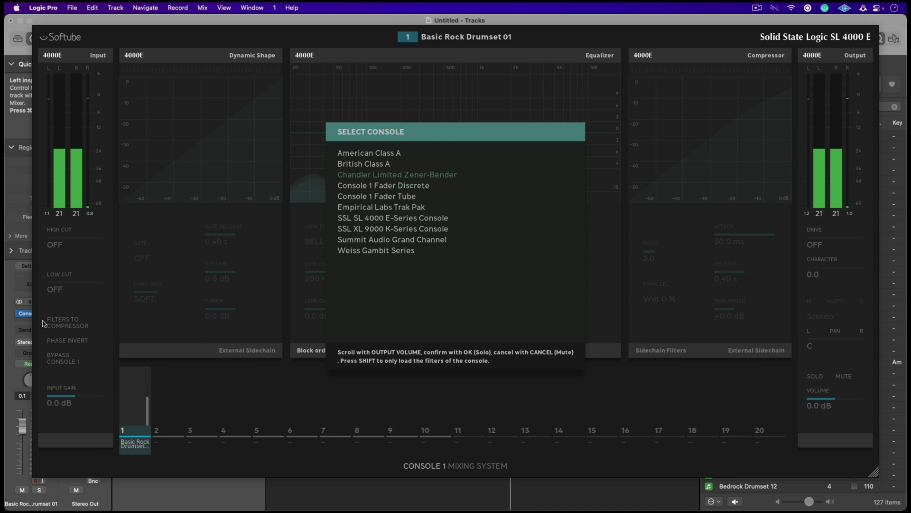
key(Return)
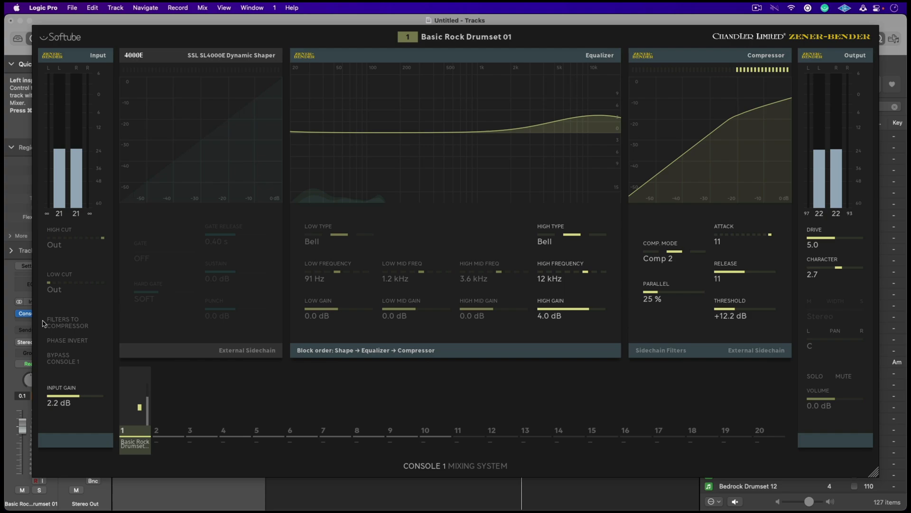
Open Security & Privacy through a Spotlight search for 'security', review General, then close it
key(ctrl+Left)
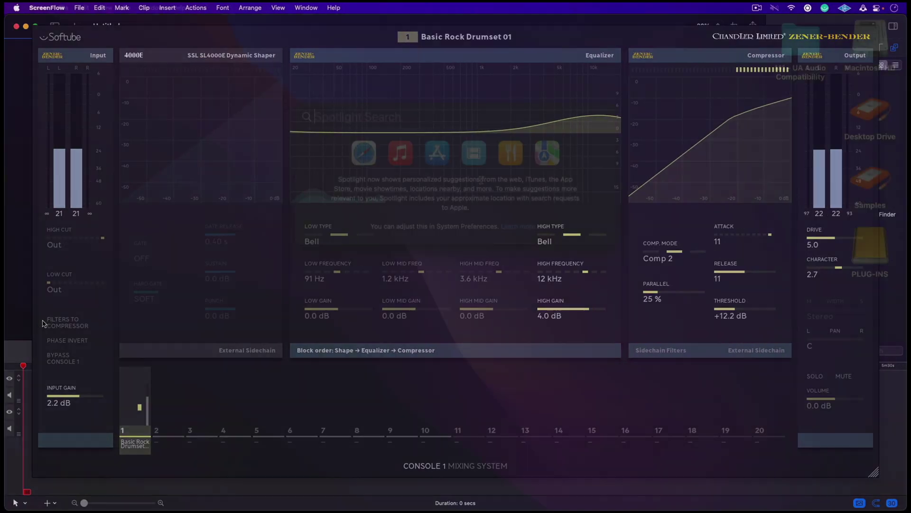
text(security)
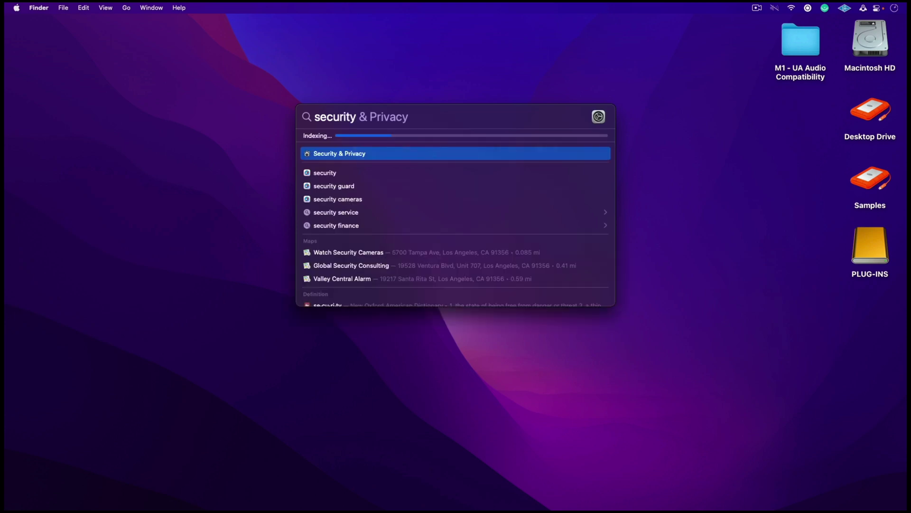
key(Return)
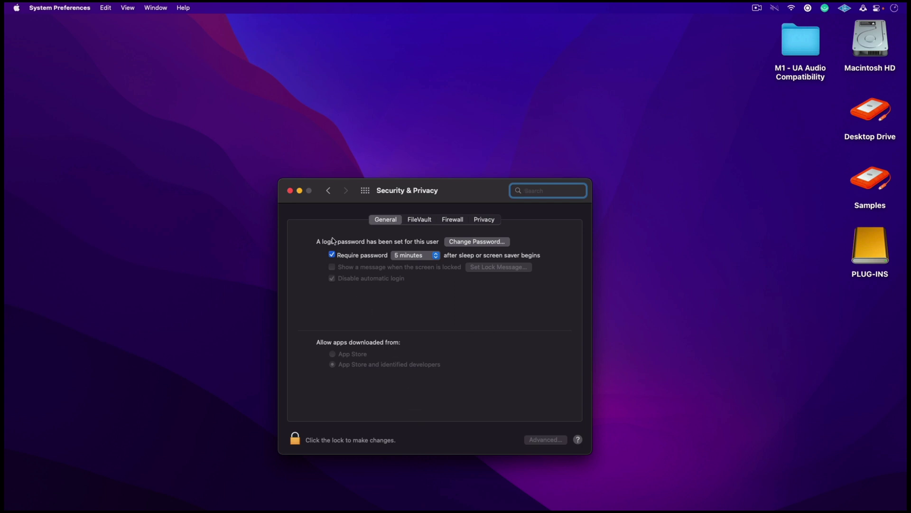
click(290, 190)
In Applications, confirm Console 1 On-Screen Display has Open using Rosetta enabled
key(super+n)
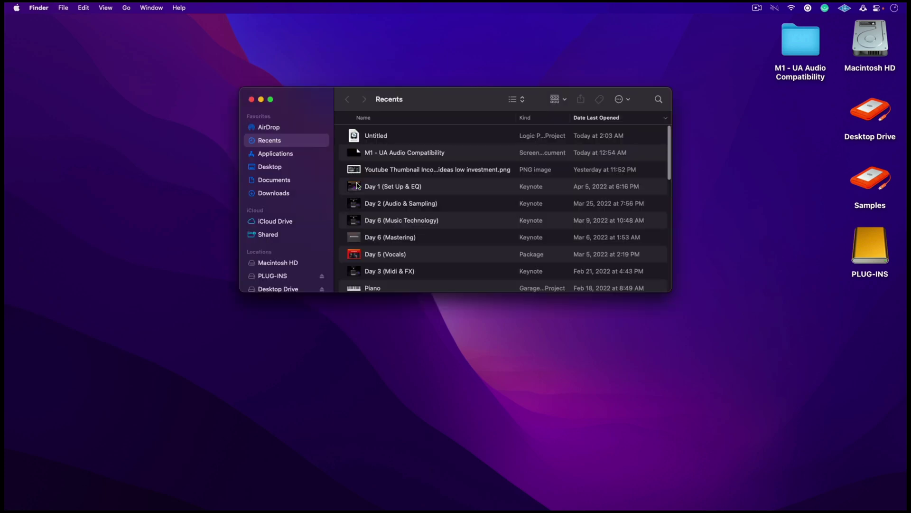
click(279, 152)
drag(304, 111, 265, 76)
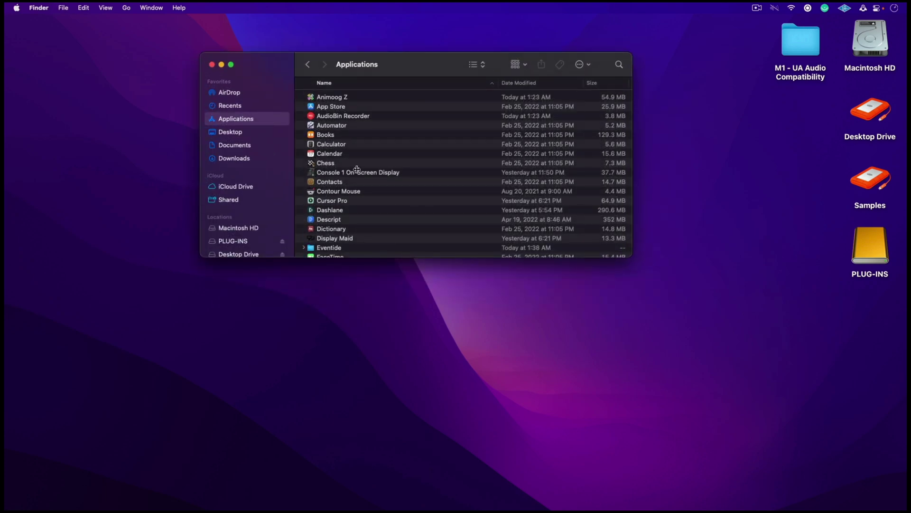
click(385, 174)
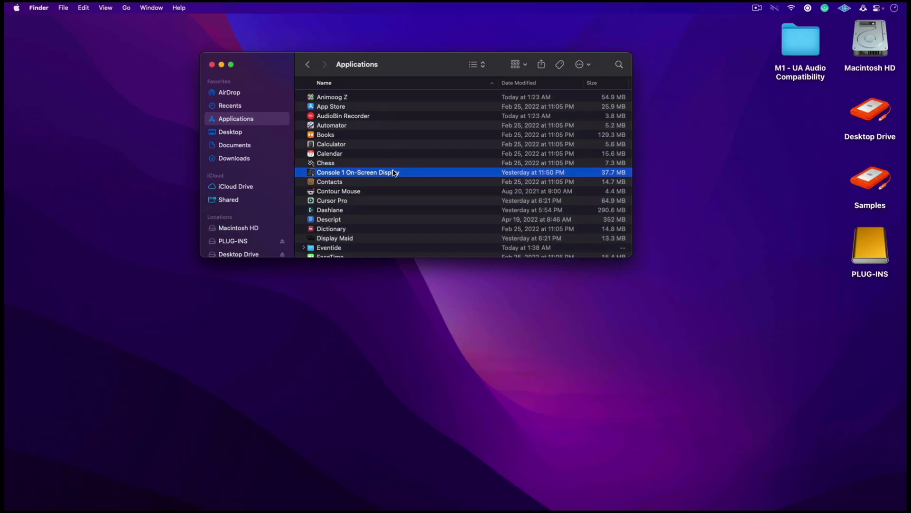
key(super+i)
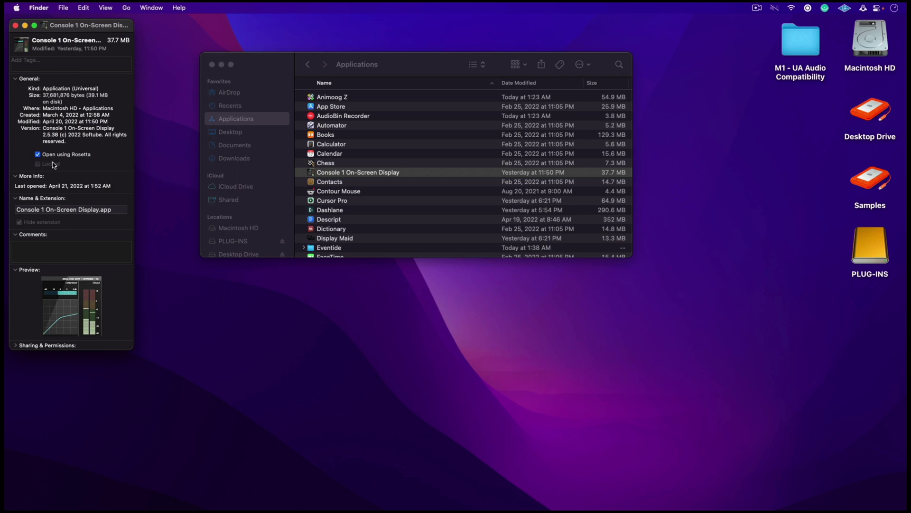
click(16, 26)
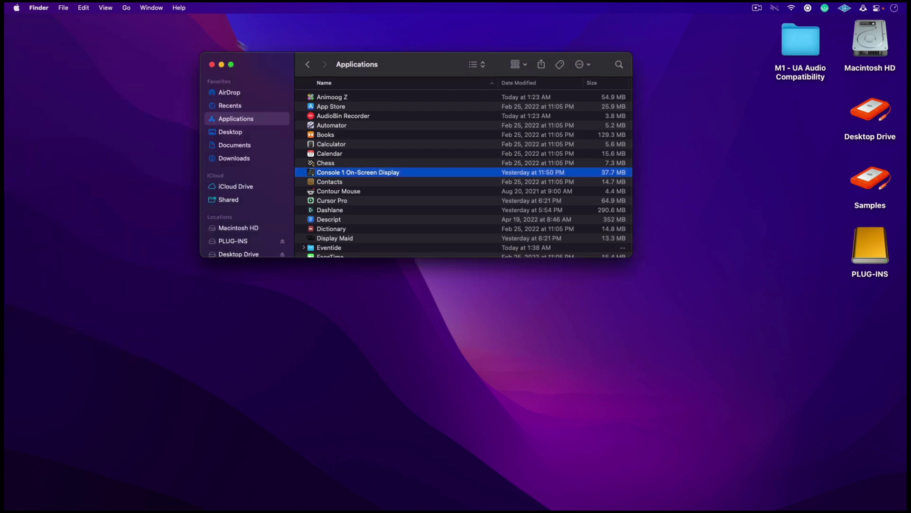
Play the drum loop through the Zener-Bender channel in Console 1
drag(285, 66, 289, 115)
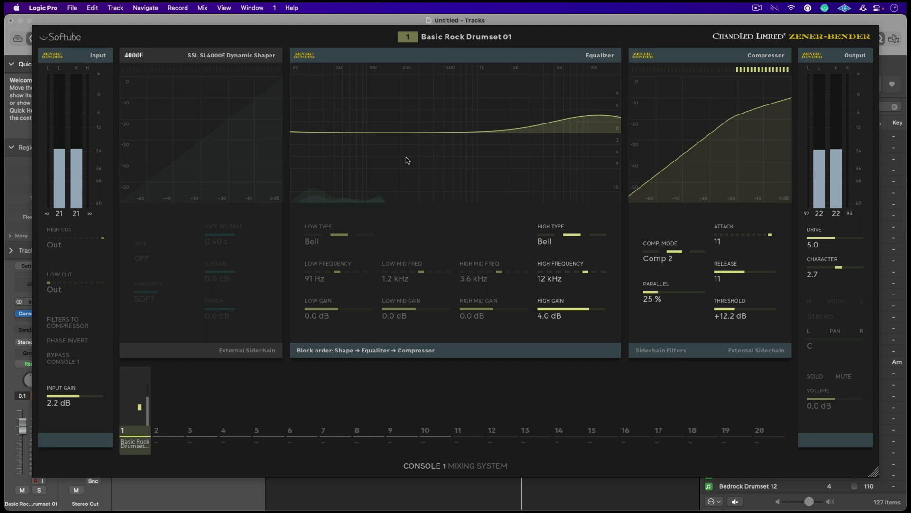
key(space)
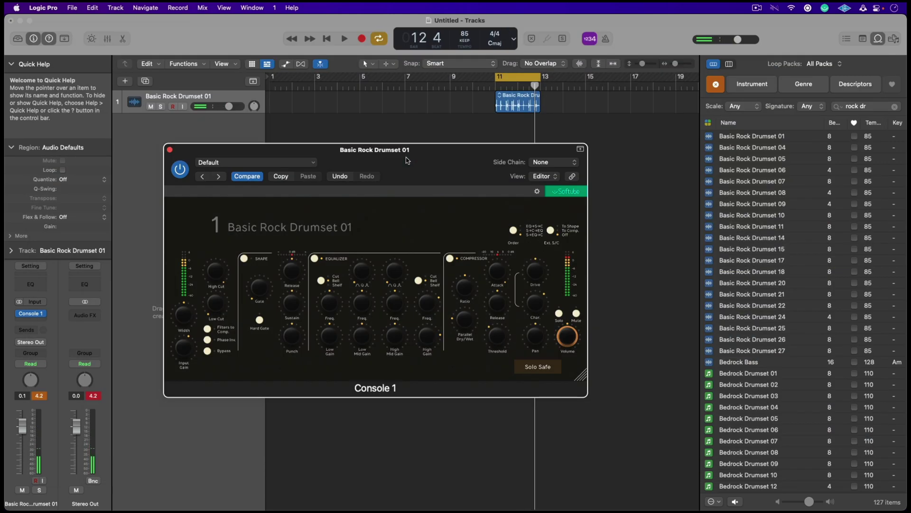
Close the Console 1 window and browse the Audio Units > Softube plug-ins without inserting one
key(super+w)
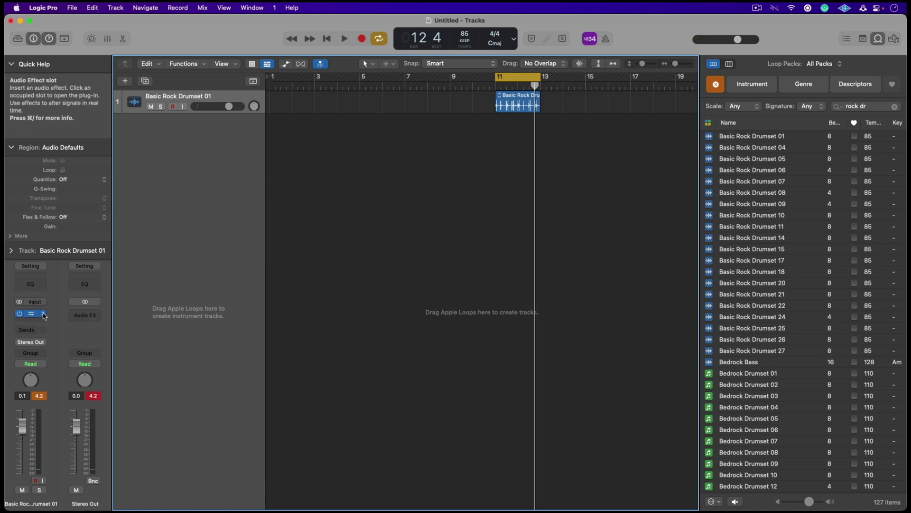
click(44, 316)
mouse_move(90, 492)
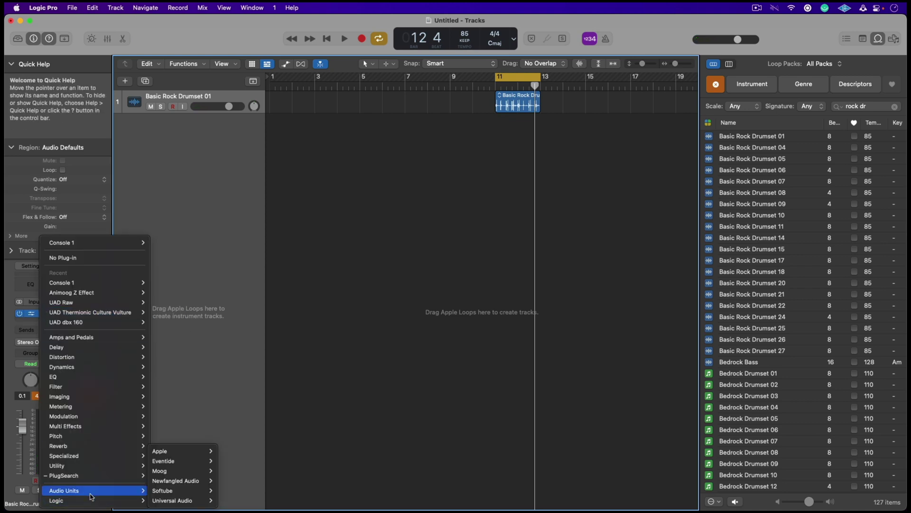
mouse_move(182, 498)
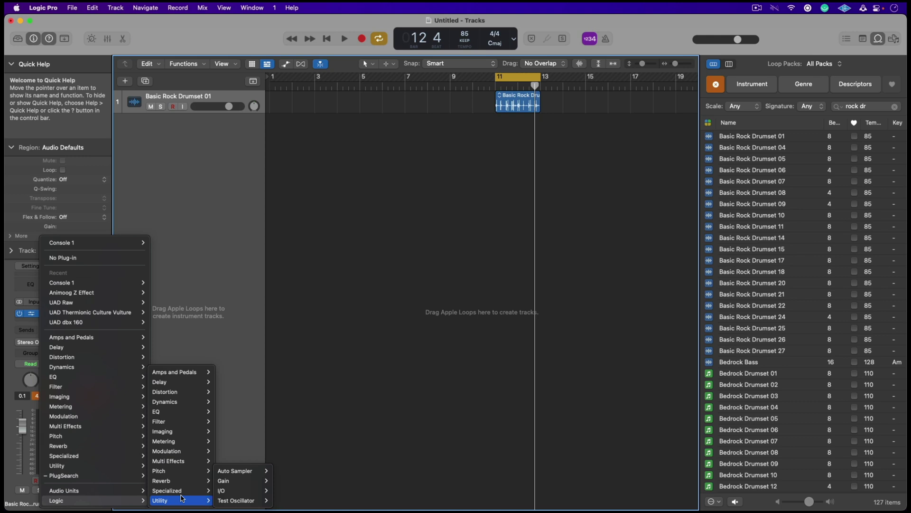
mouse_move(126, 493)
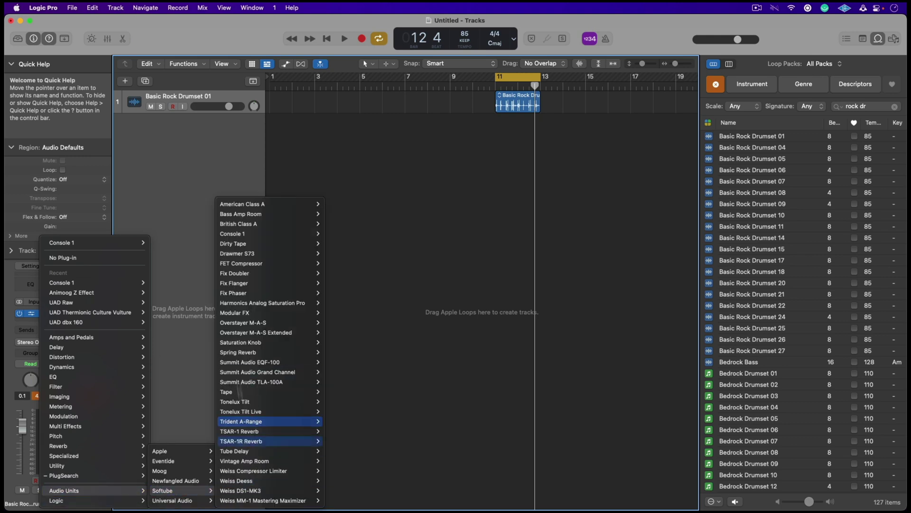
mouse_move(242, 375)
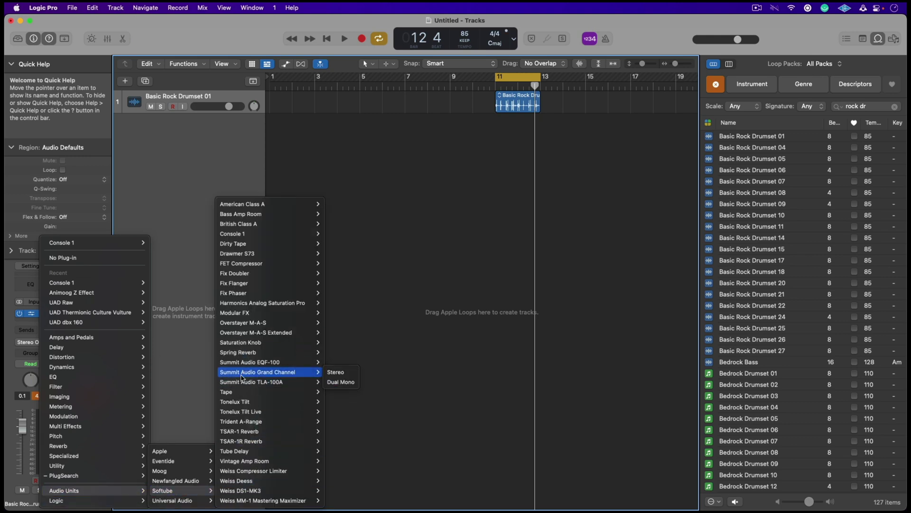
click(359, 308)
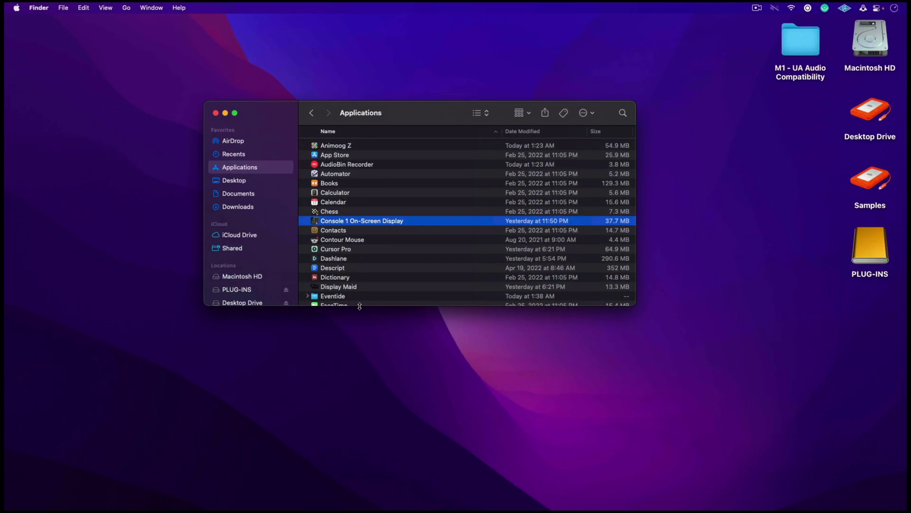
Search Spotlight for 'softube', fixing a typo, so Softube Central appears as the top result
key(super+w)
key(super+space)
text(soi)
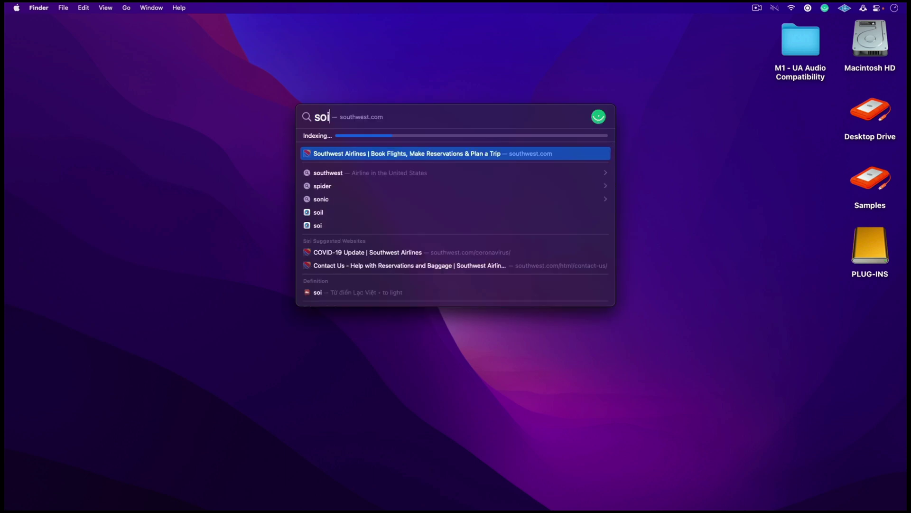
key(BackSpace)
text(ftub)
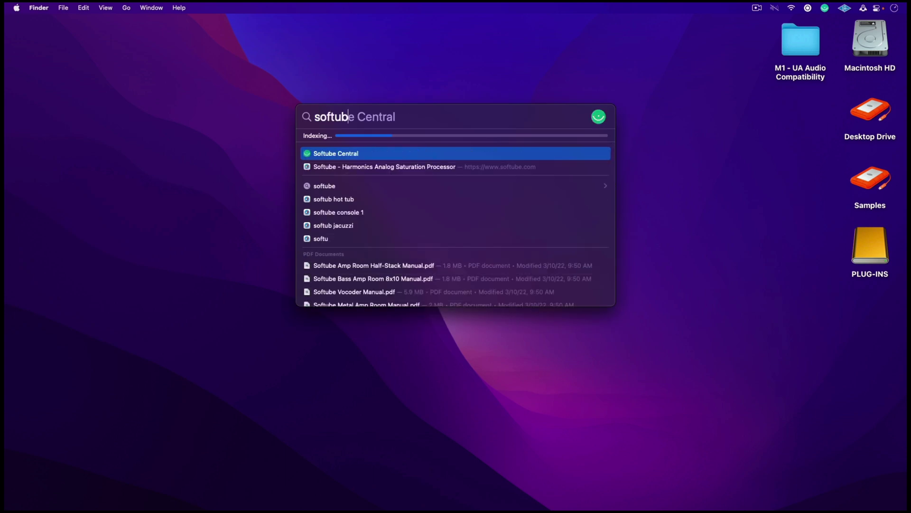
text(e)
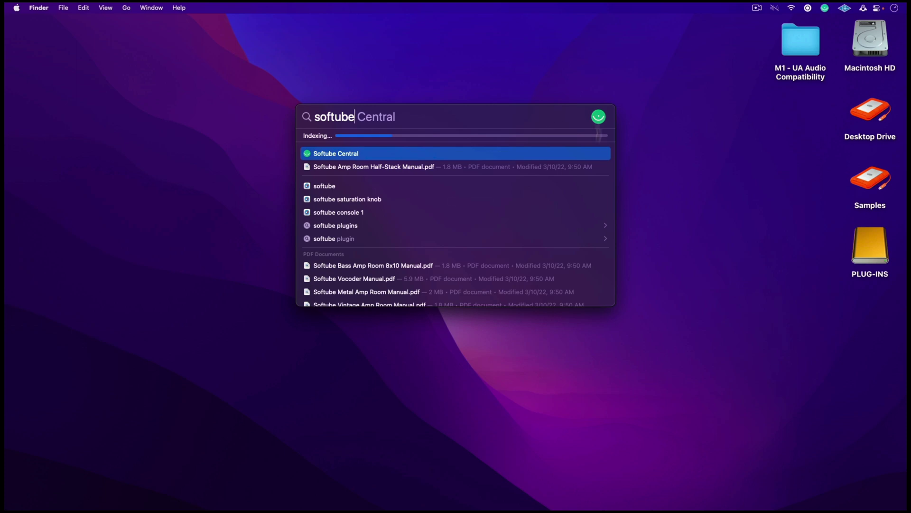
click(603, 397)
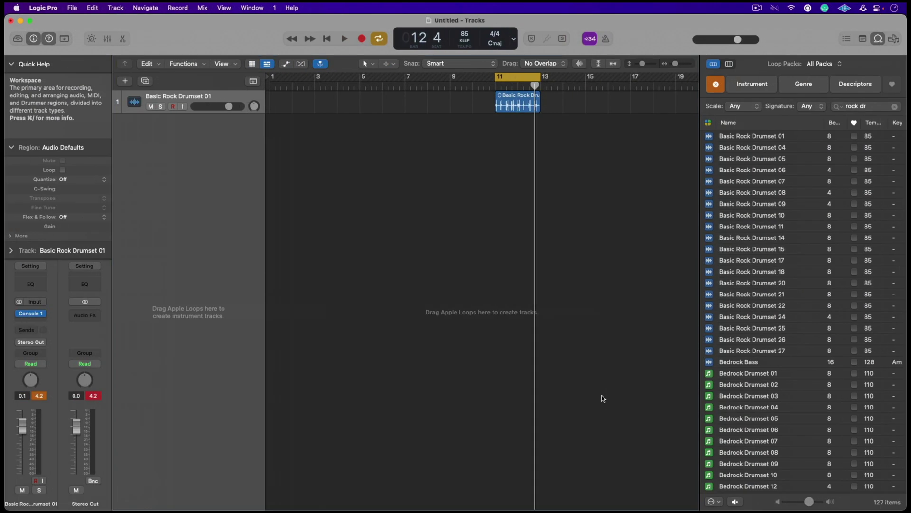
click(603, 398)
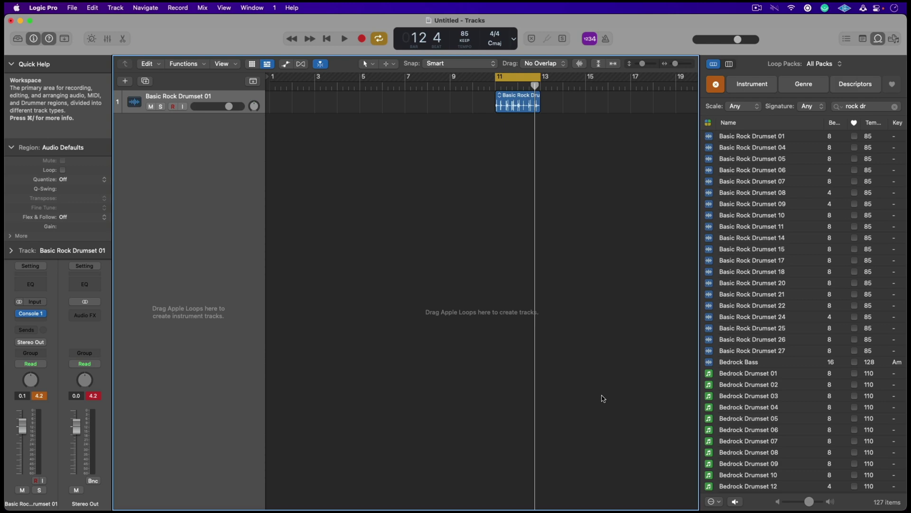
Create audio track Audio 2 and insert a mono Console 1 on it as channel 2
key(alt+super+n)
key(Return)
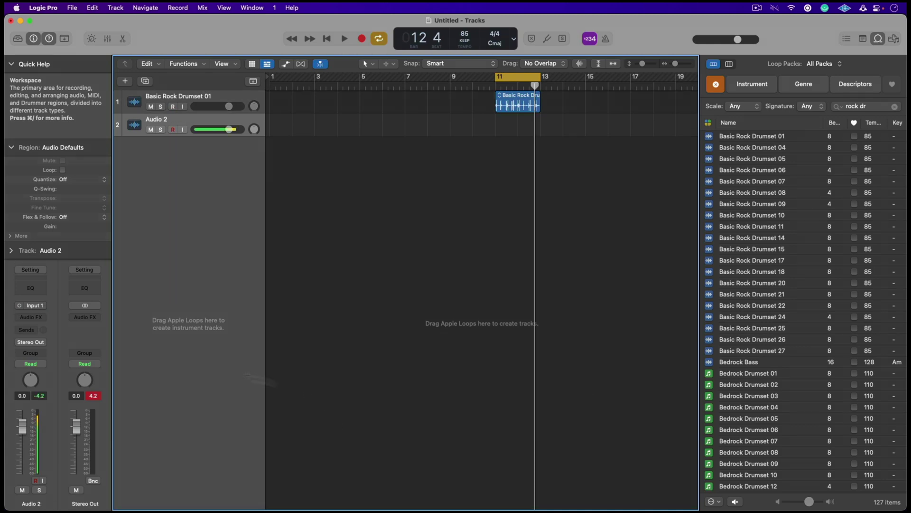
click(31, 317)
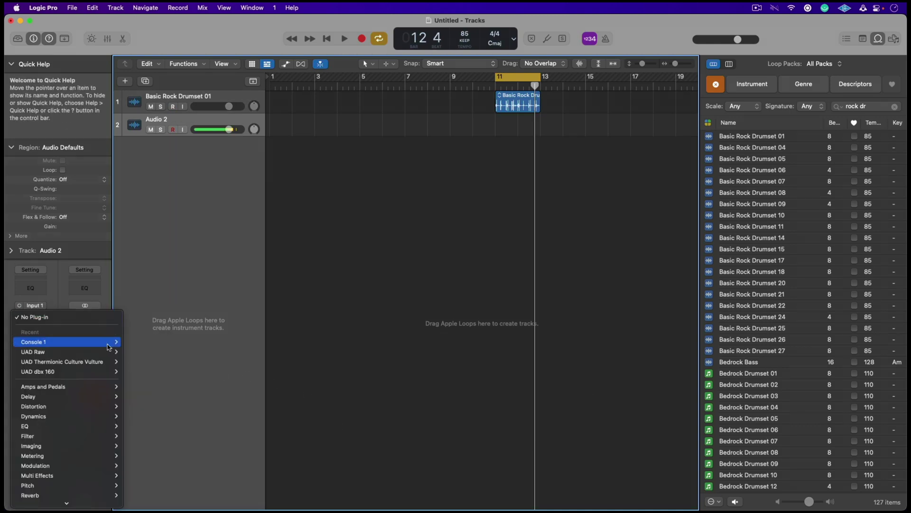
click(133, 343)
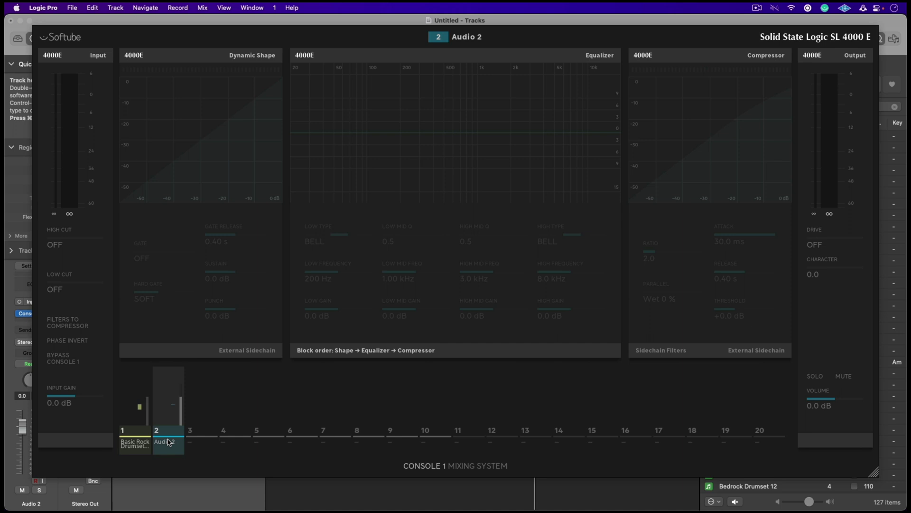
key(shift)
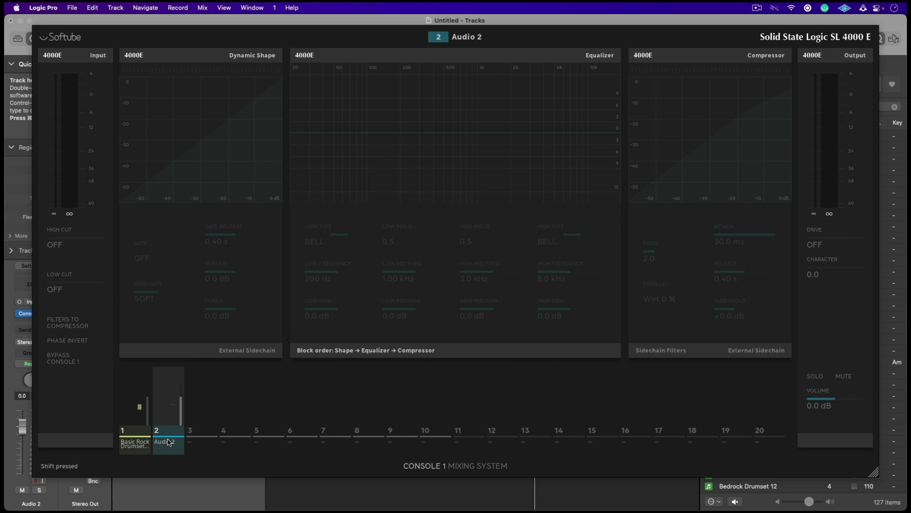